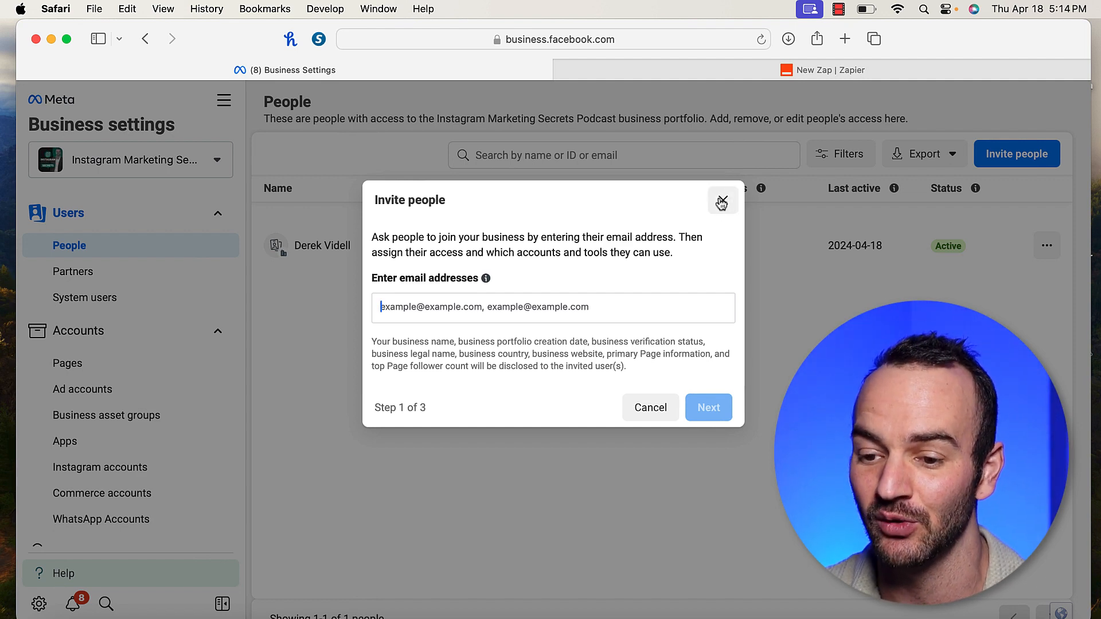
# Close the invitation, open people assignment for the selected Facebook Page, and select the individual person rather than the system user.
pyautogui.click(721, 201)
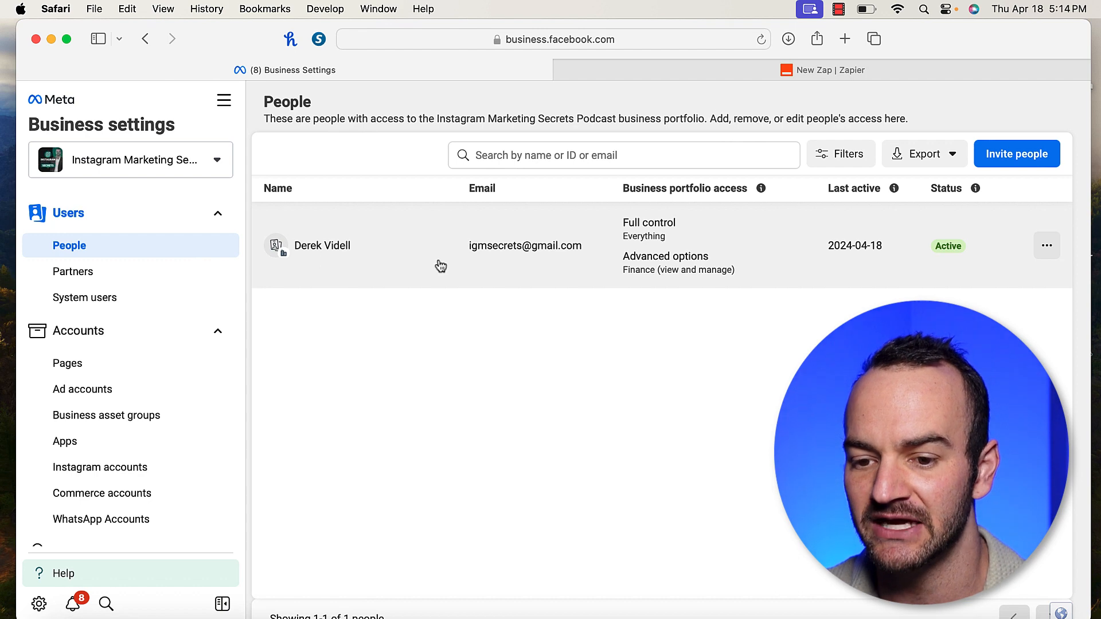
pyautogui.scroll(-1, 101, 350)
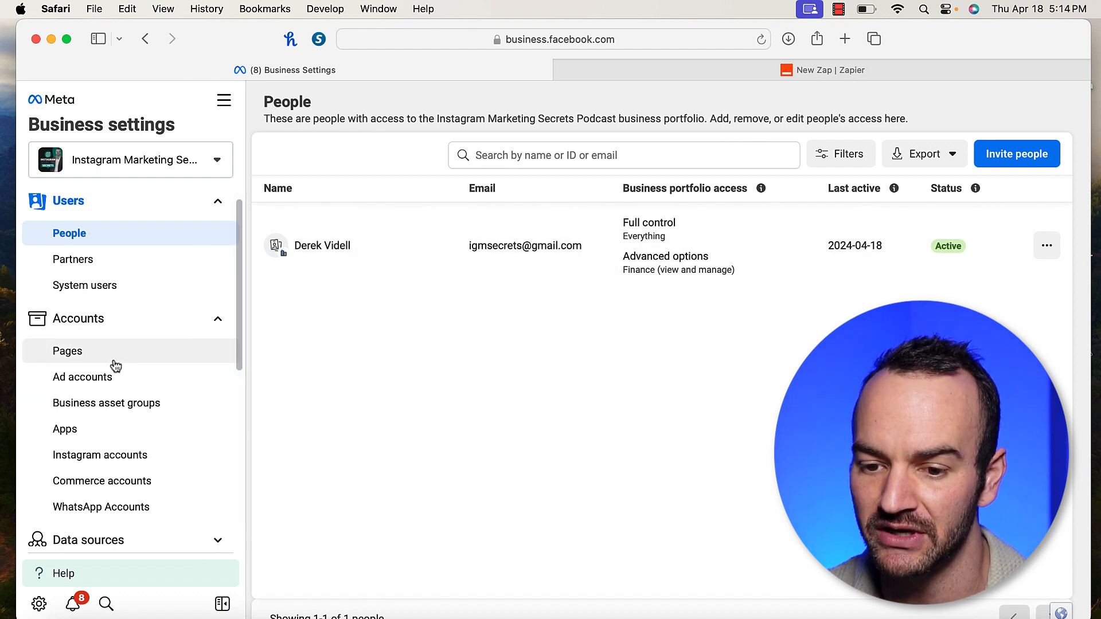
pyautogui.click(114, 361)
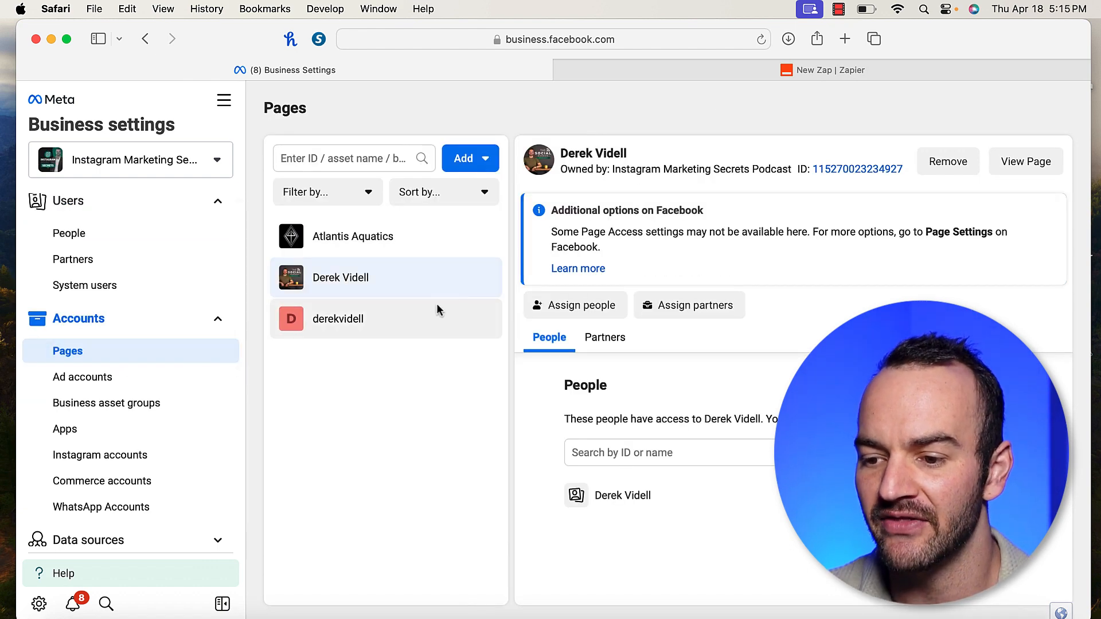
pyautogui.click(590, 310)
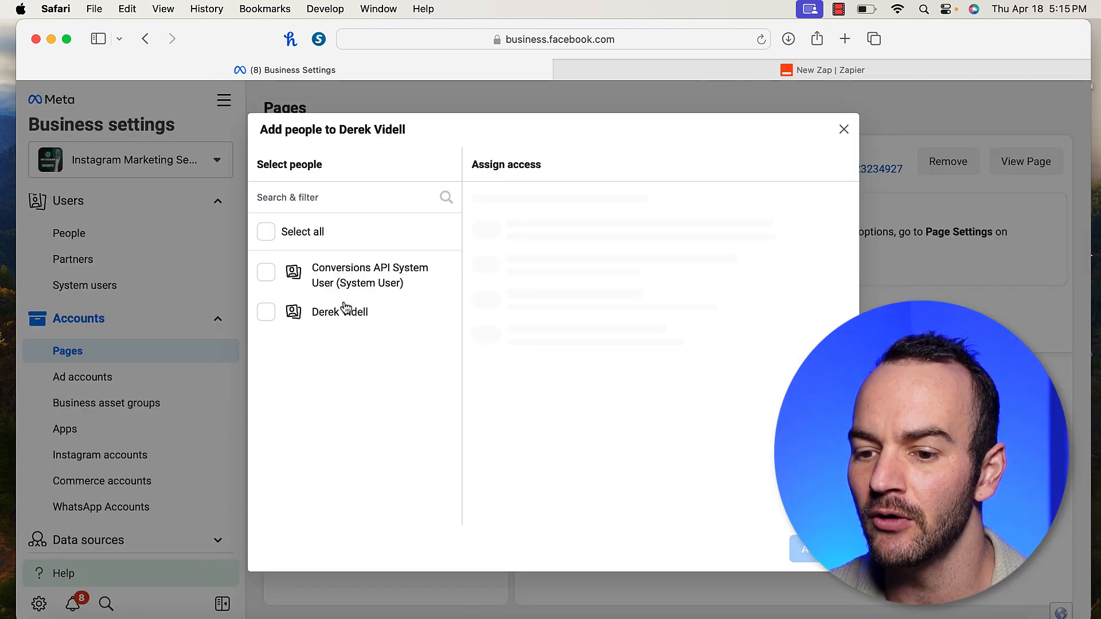
pyautogui.click(266, 313)
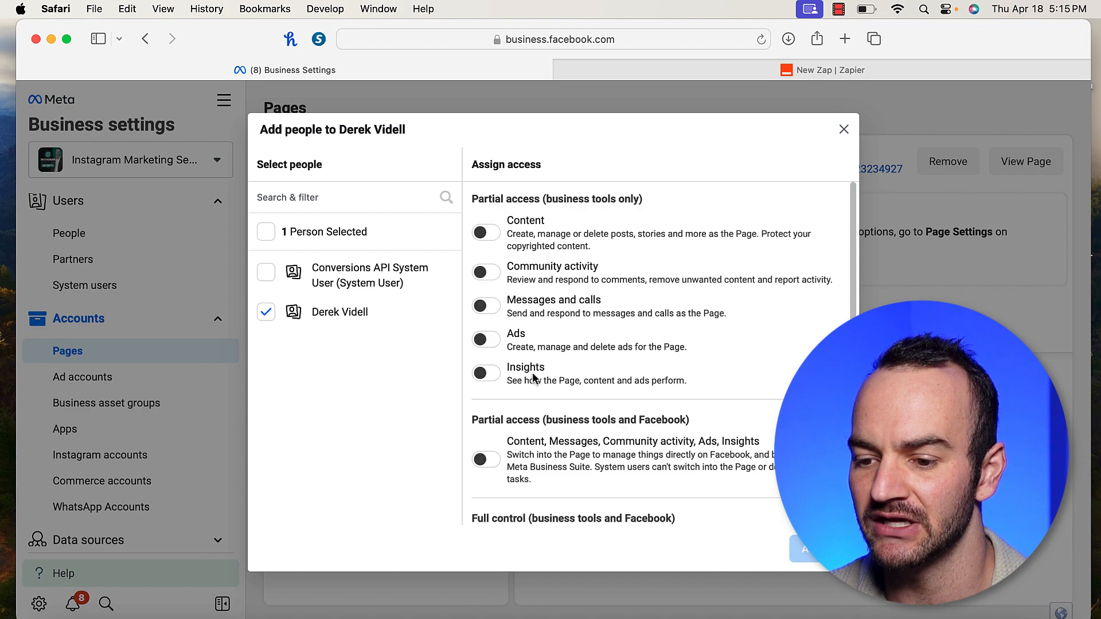
pyautogui.scroll(-2, 491, 496)
pyautogui.click(486, 483)
pyautogui.scroll(2, 645, 428)
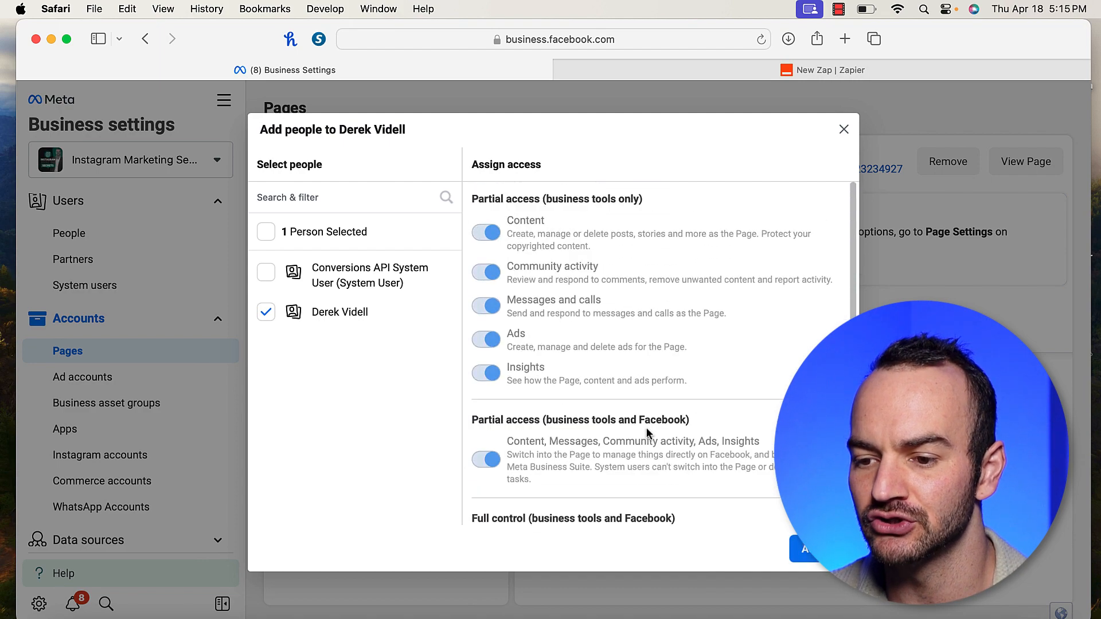
pyautogui.scroll(-2, 642, 427)
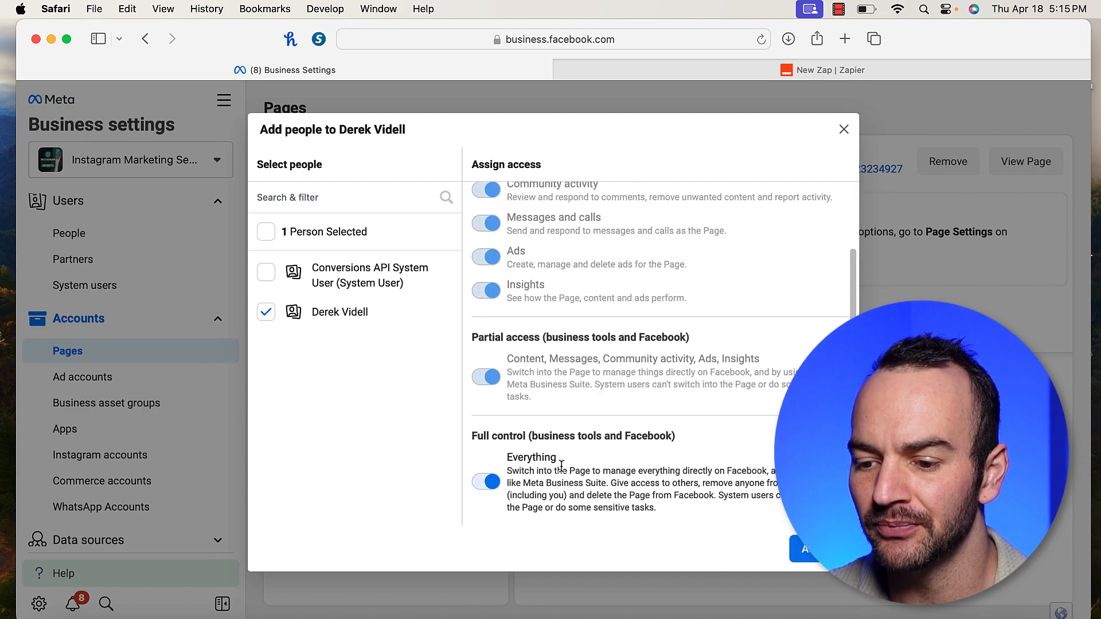
pyautogui.click(489, 491)
pyautogui.scroll(3, 555, 425)
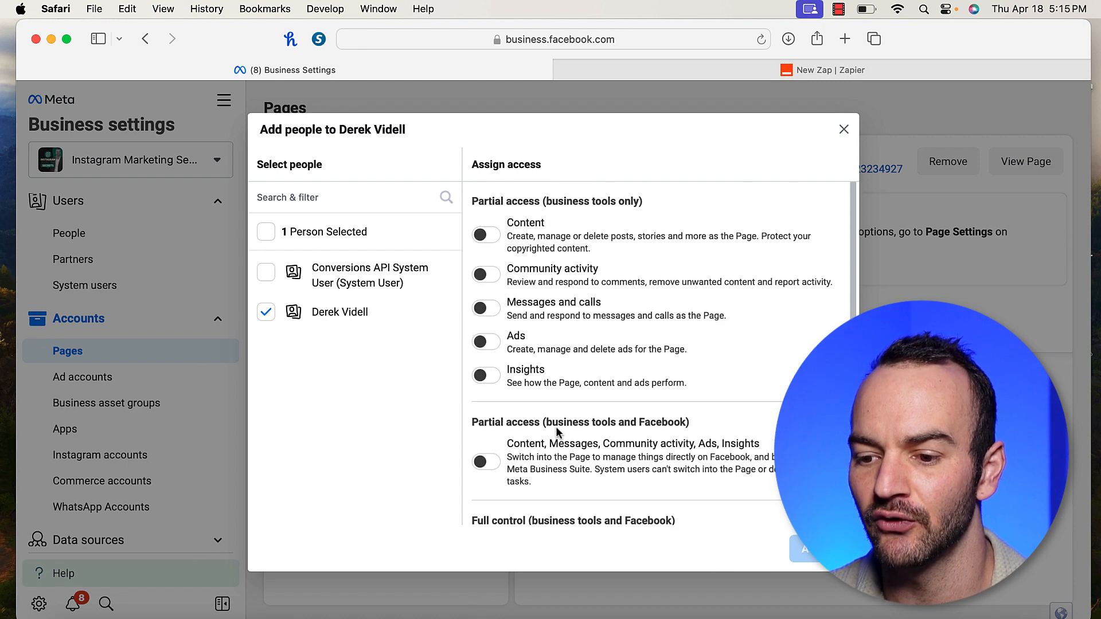
# Grant the selected person partial access to the Page with Ads permission and complete the assignment.
pyautogui.scroll(-1, 565, 459)
pyautogui.scroll(1, 558, 448)
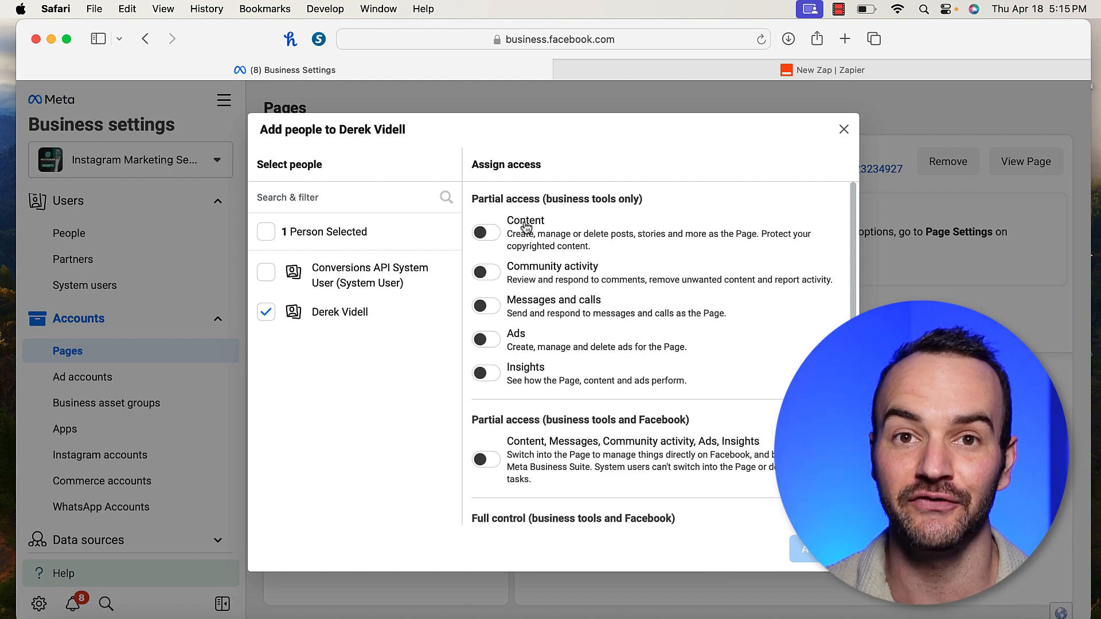
pyautogui.scroll(-1, 542, 284)
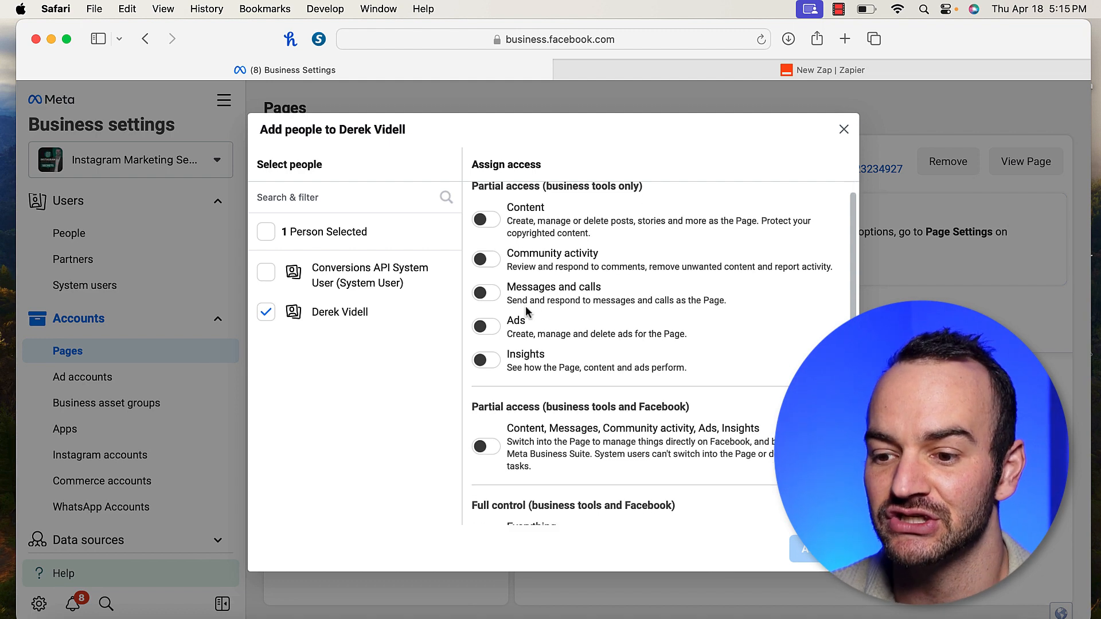
pyautogui.click(487, 327)
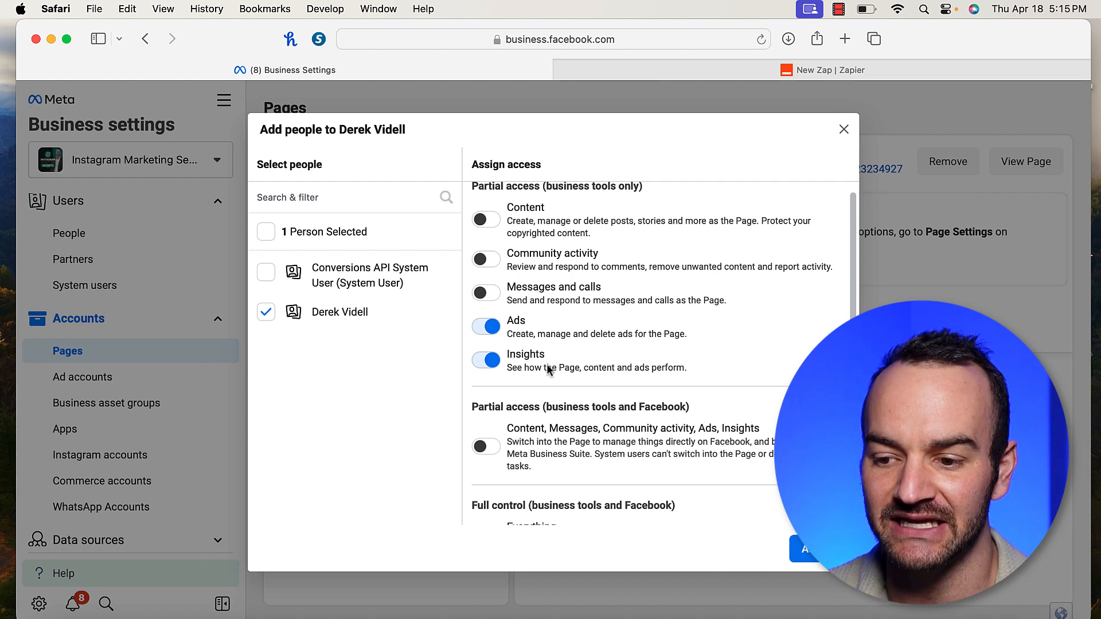
pyautogui.scroll(-3, 574, 367)
pyautogui.scroll(1, 597, 361)
pyautogui.click(800, 549)
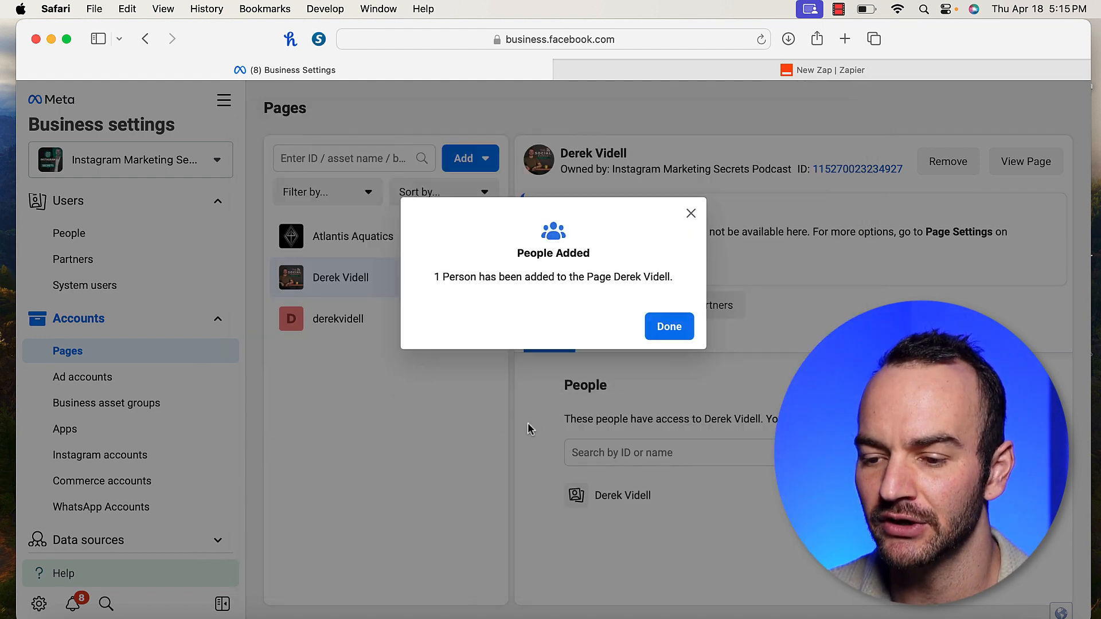
pyautogui.click(662, 326)
# Assign the individual person to the IGMSecrets ad account with full control through the Manage ad accounts permission.
pyautogui.click(141, 375)
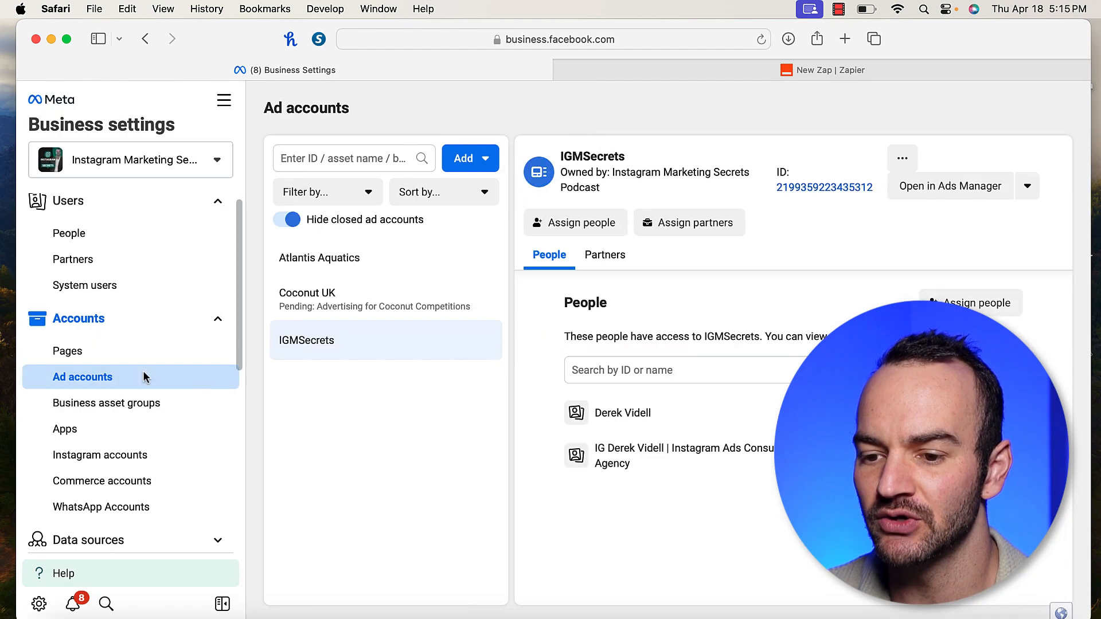
pyautogui.click(582, 222)
pyautogui.click(265, 312)
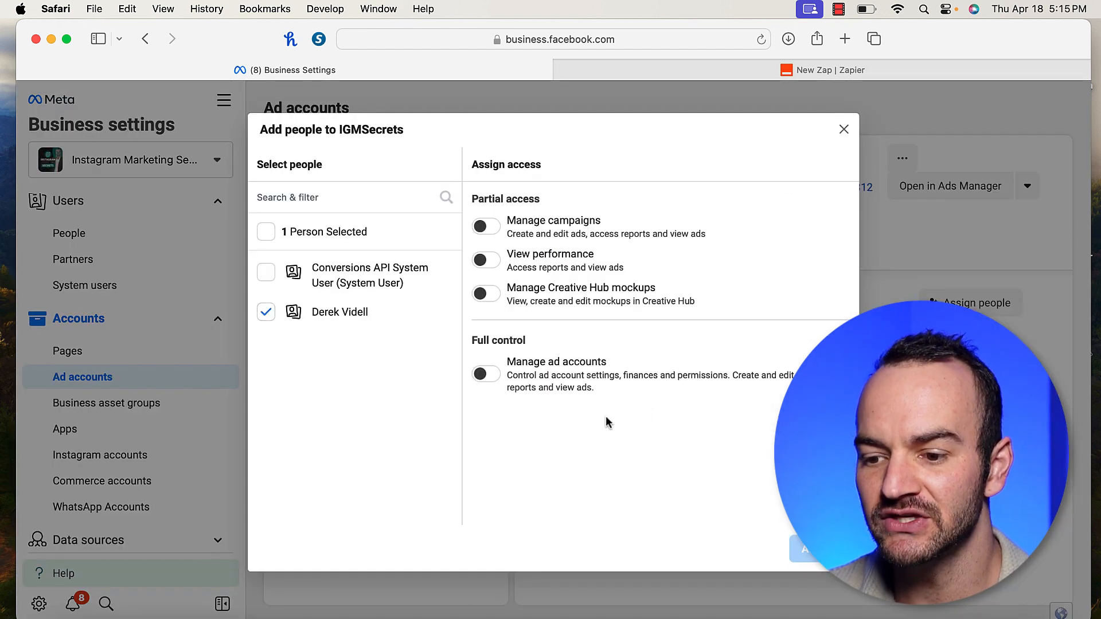
pyautogui.click(486, 373)
pyautogui.click(801, 549)
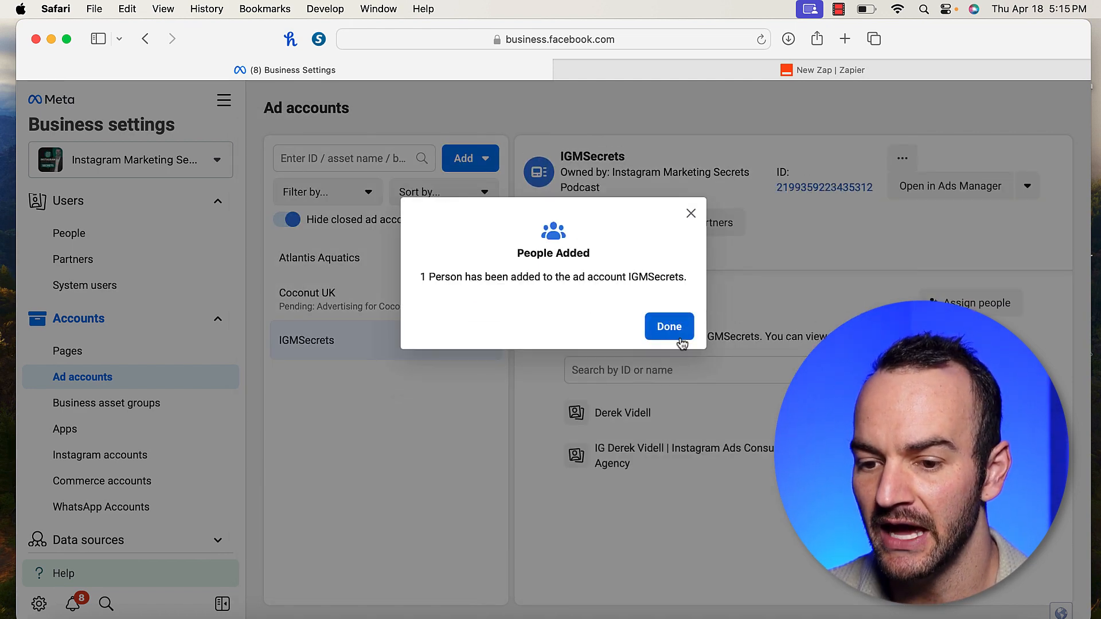
pyautogui.click(673, 330)
# Examine the partial access and full control permissions of the person assigned to the selected Instagram account.
pyautogui.click(109, 455)
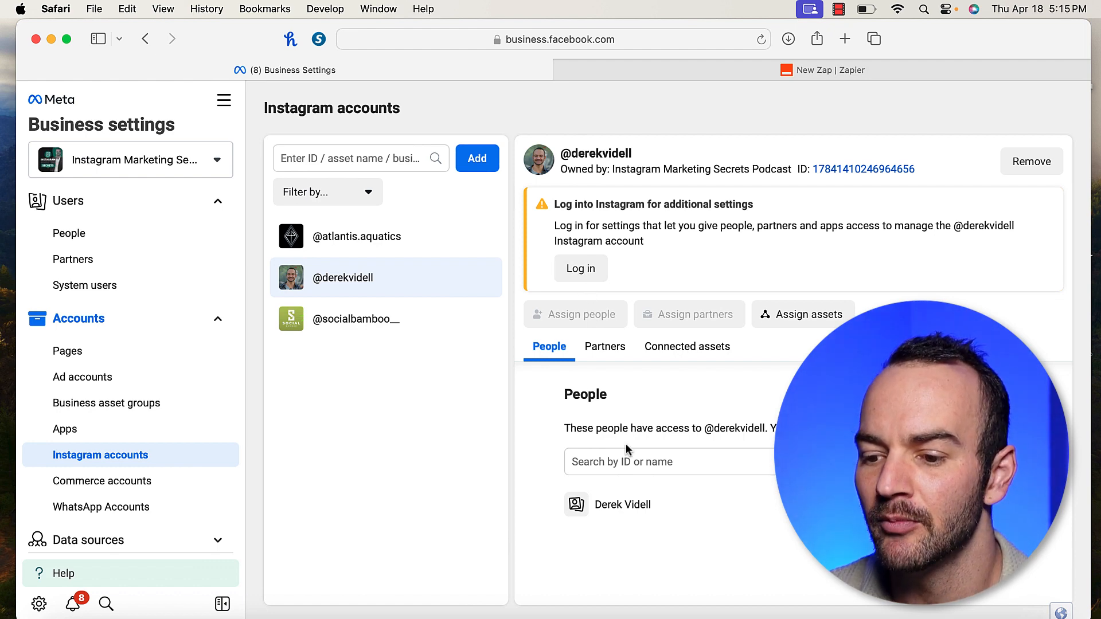
pyautogui.click(641, 502)
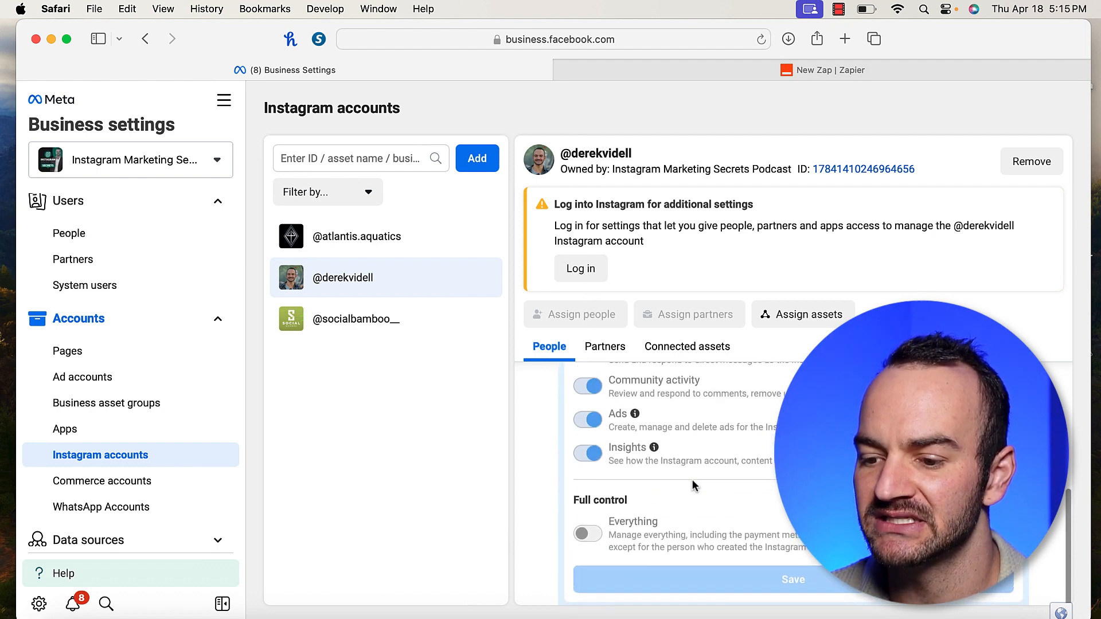
pyautogui.scroll(3, 692, 480)
pyautogui.scroll(-3, 692, 479)
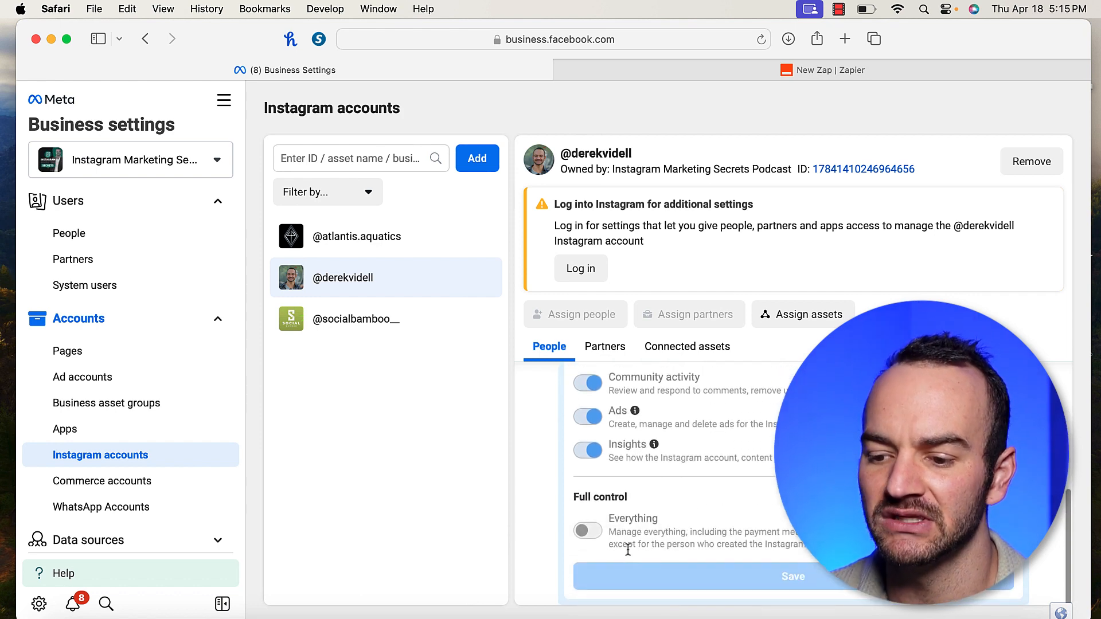
pyautogui.scroll(2, 603, 532)
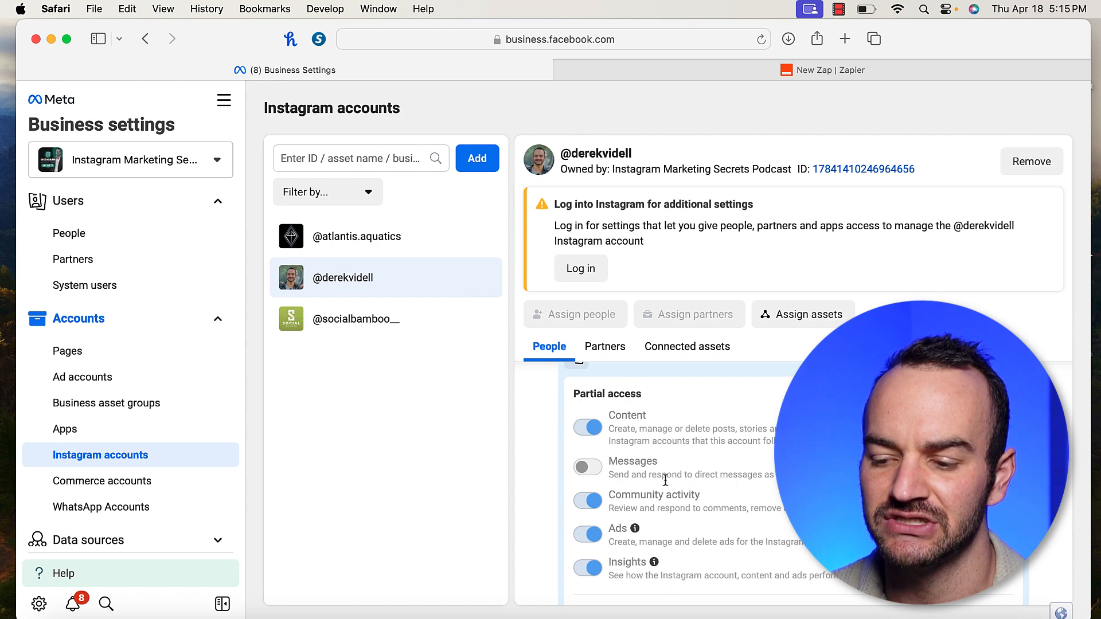
pyautogui.scroll(-1, 633, 475)
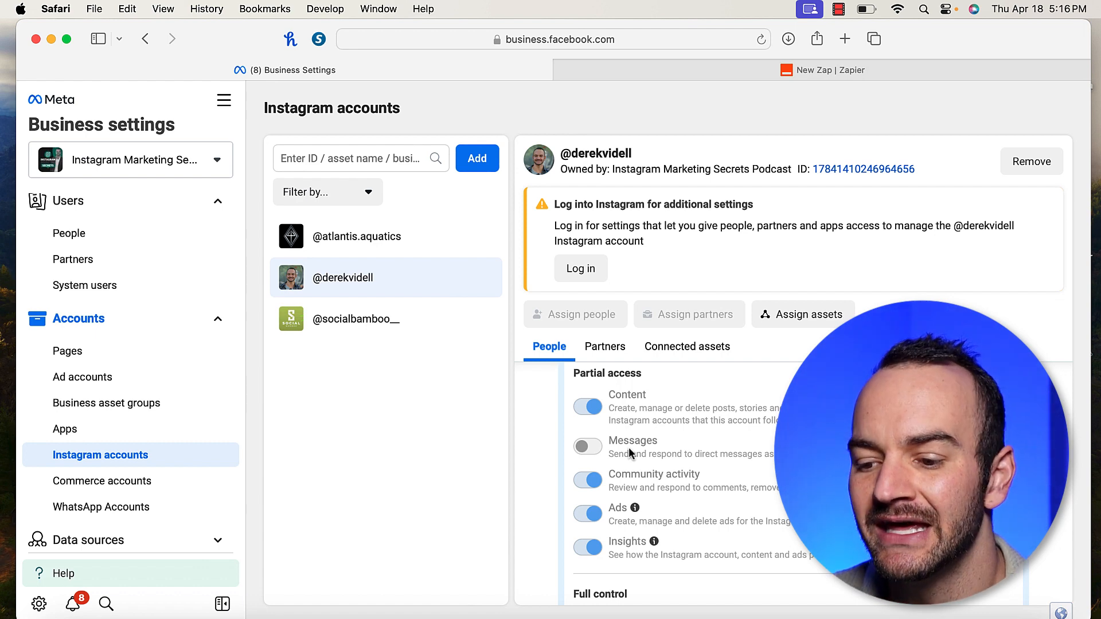
pyautogui.scroll(-1, 630, 450)
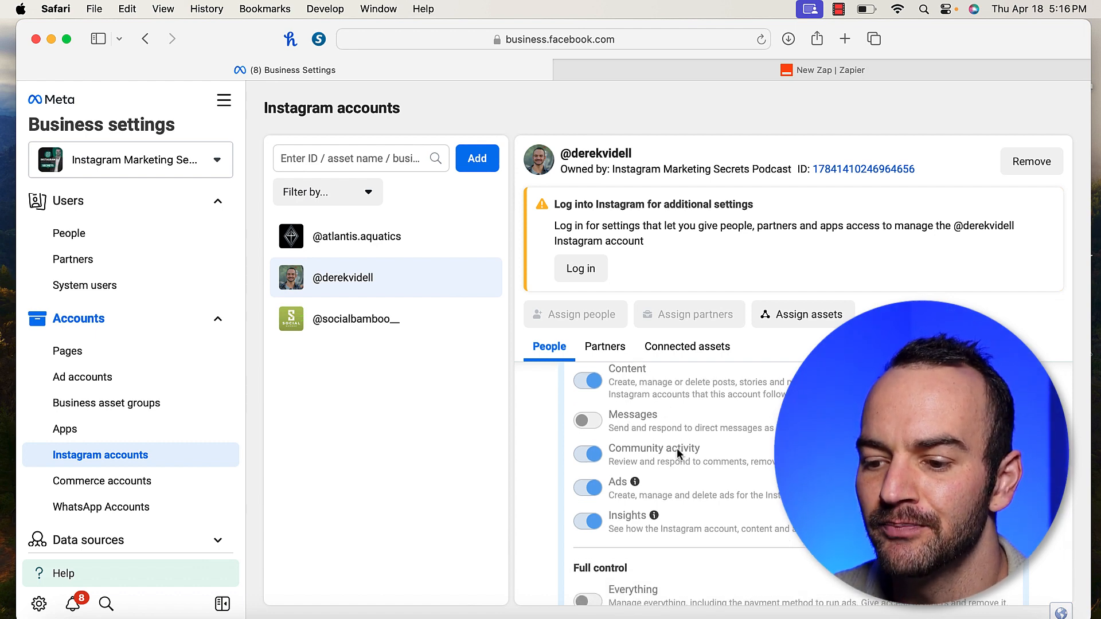
pyautogui.moveTo(633, 475)
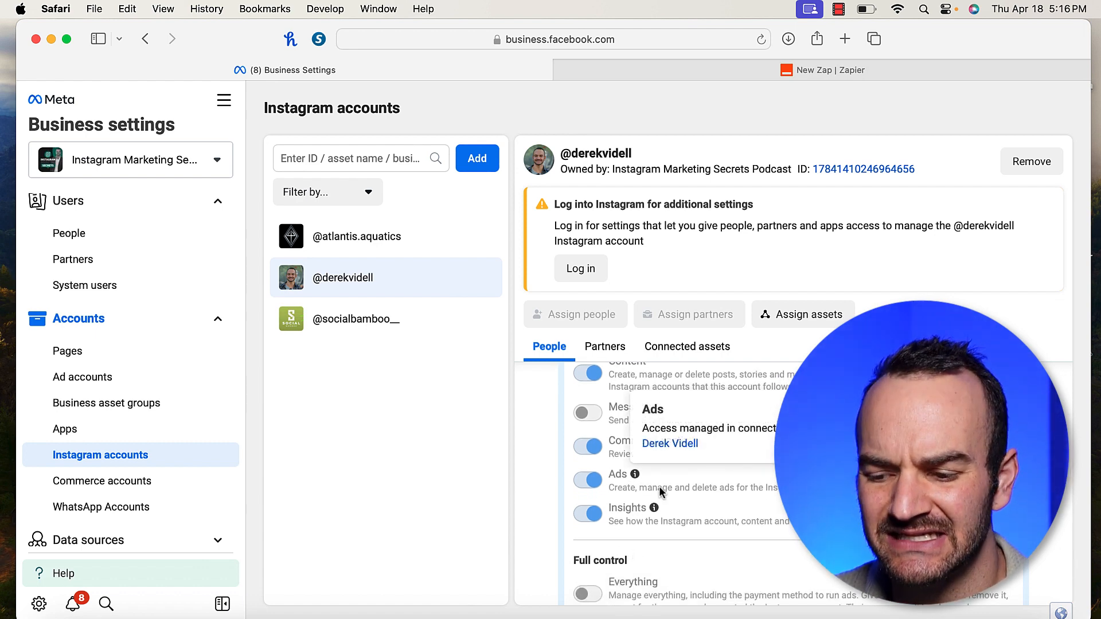
pyautogui.scroll(-1, 673, 542)
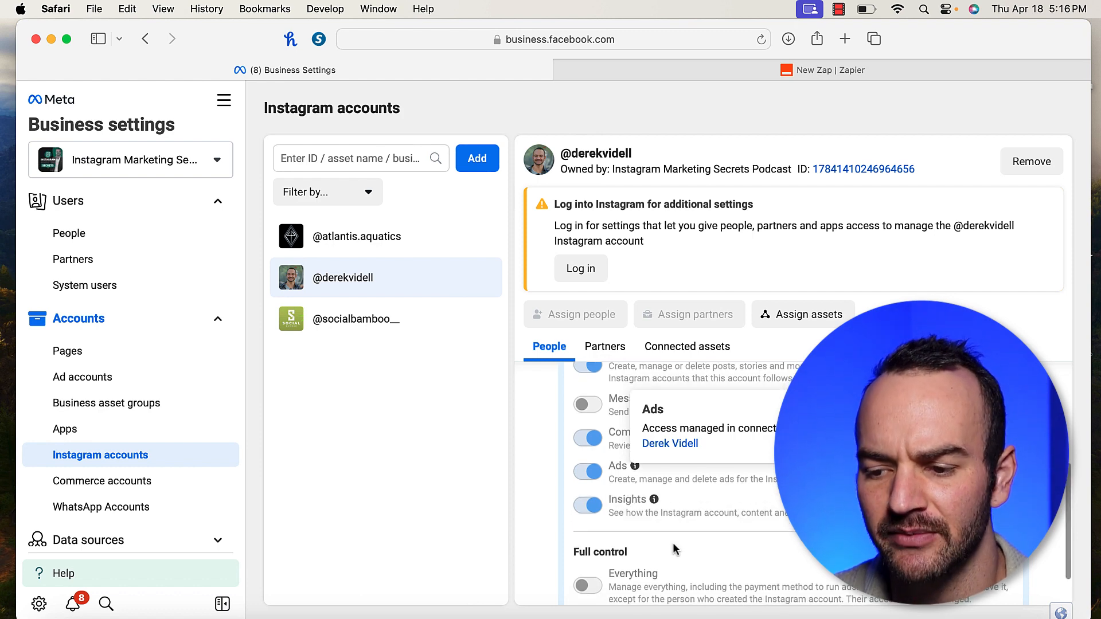
pyautogui.scroll(-1, 652, 549)
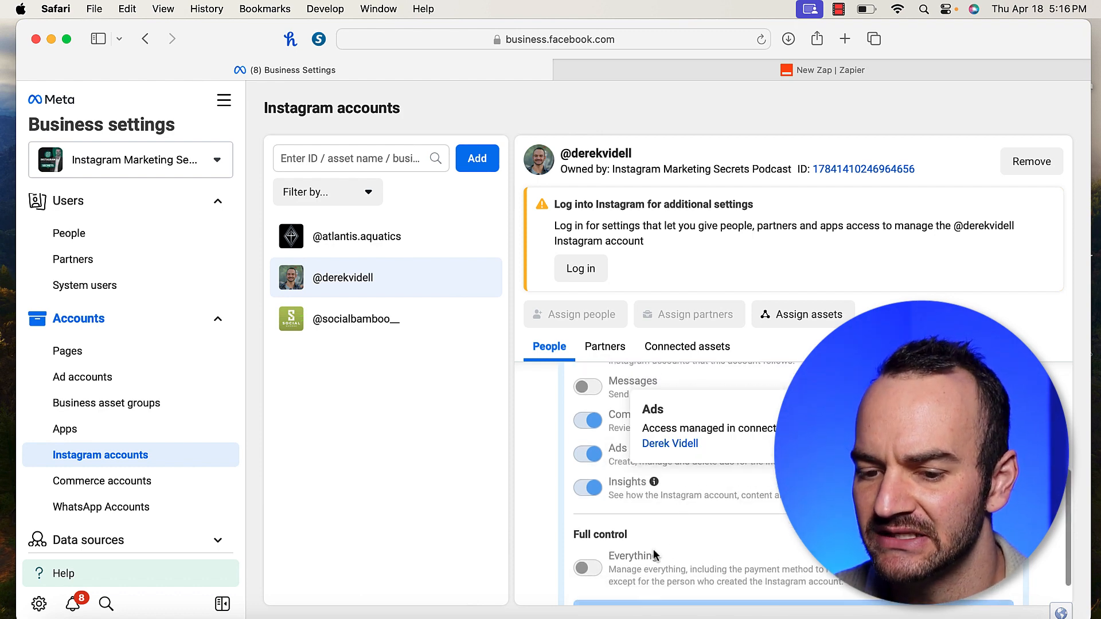
# Assign the individual person to the socialbamboo_ commerce account with full control through the Manage commerce account permission.
pyautogui.click(131, 478)
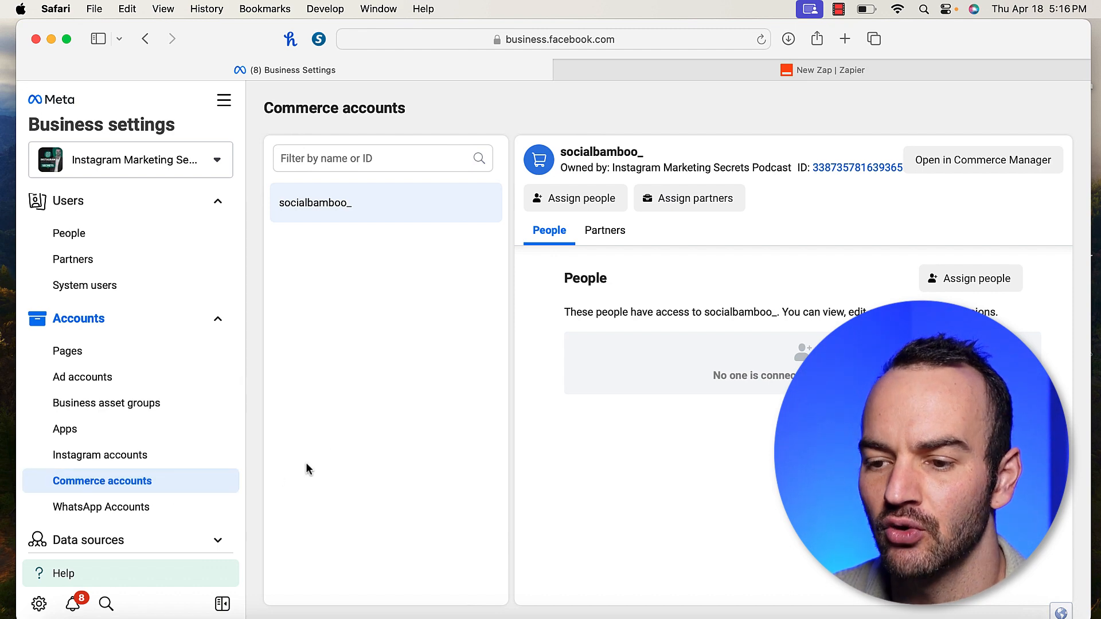
pyautogui.click(583, 209)
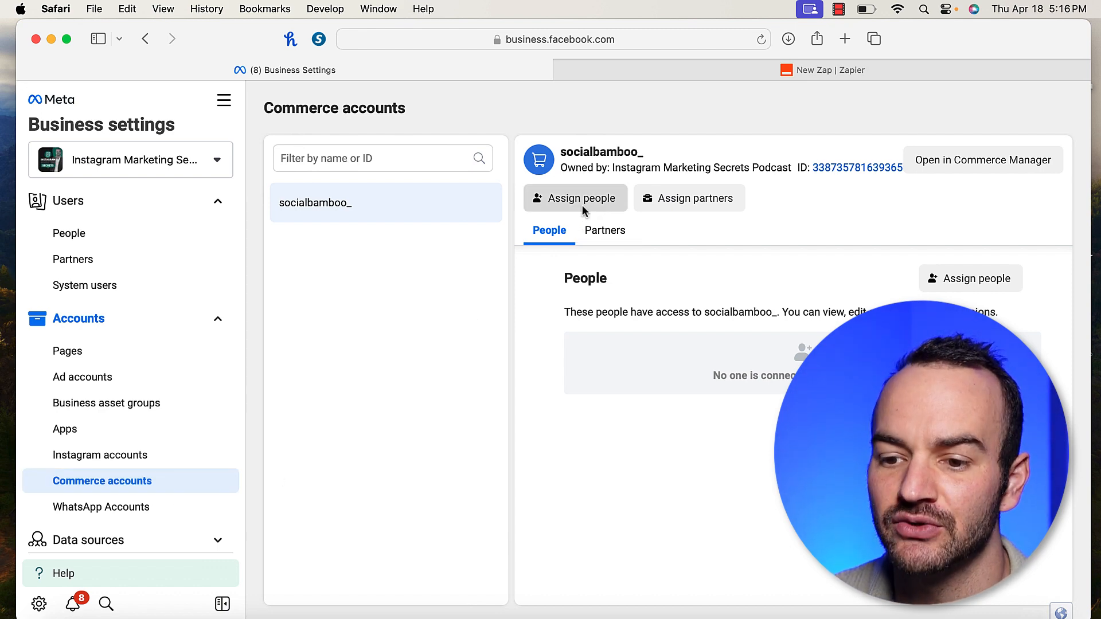
pyautogui.click(265, 311)
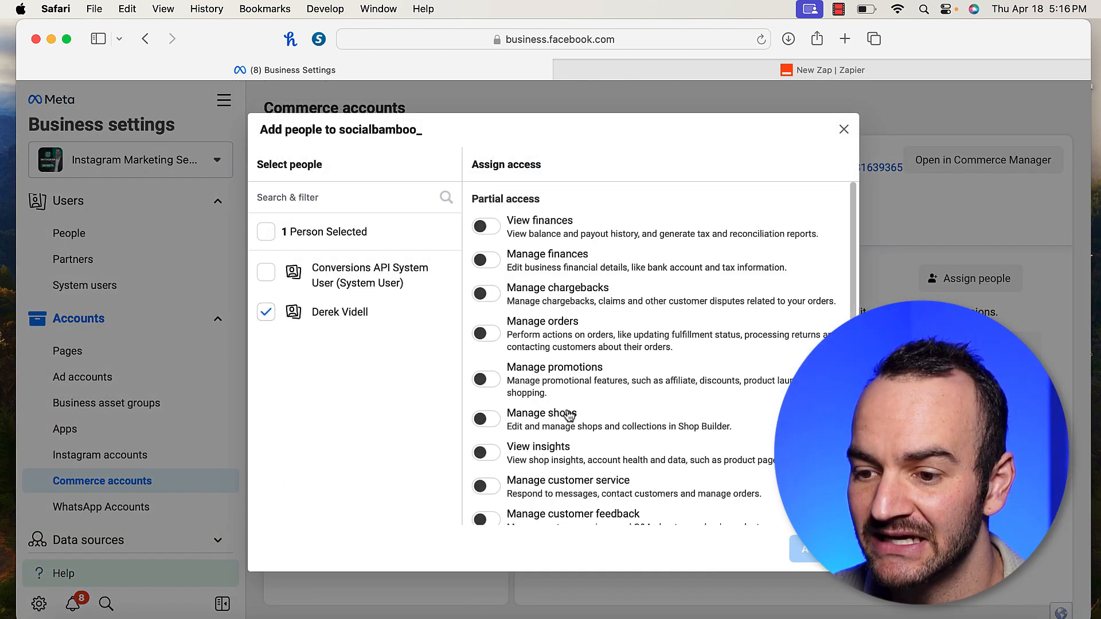
pyautogui.scroll(-3, 568, 413)
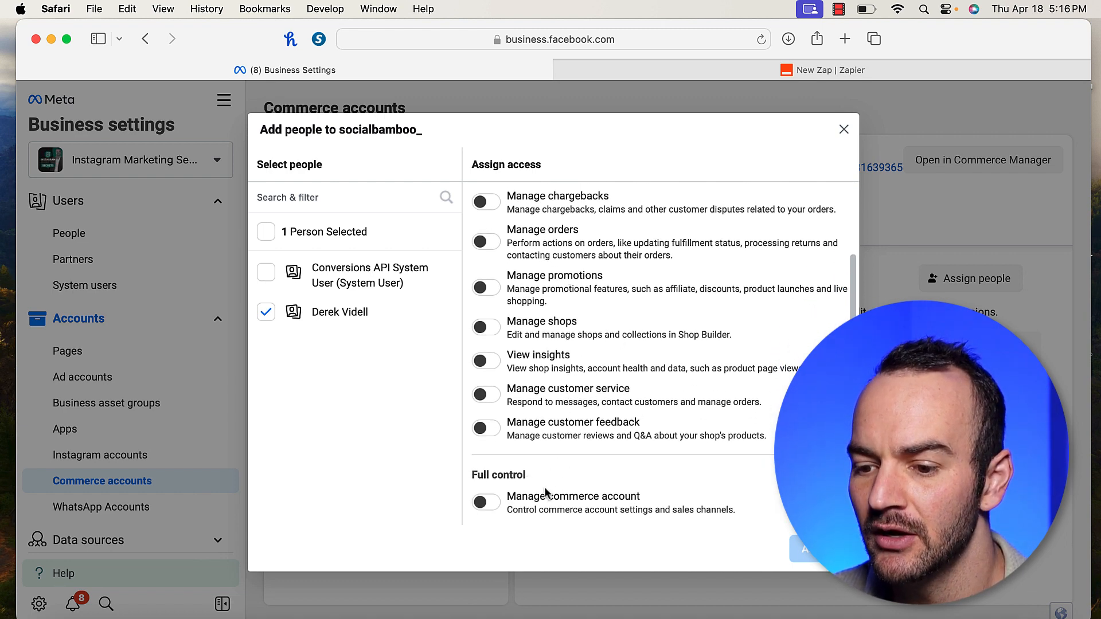
pyautogui.scroll(1, 492, 516)
pyautogui.click(491, 518)
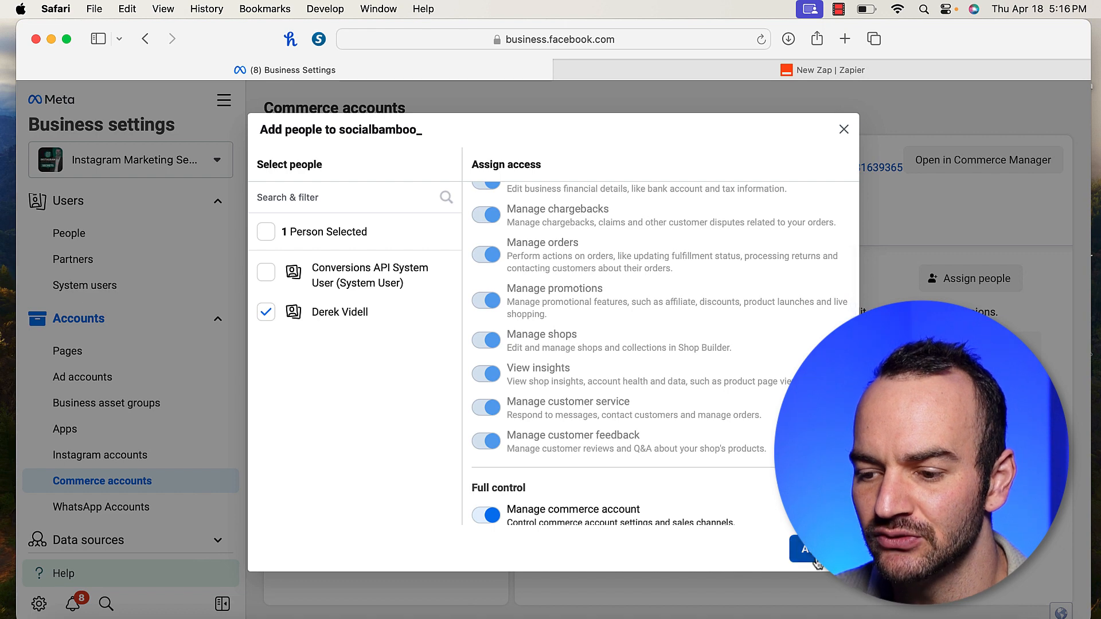
pyautogui.click(813, 551)
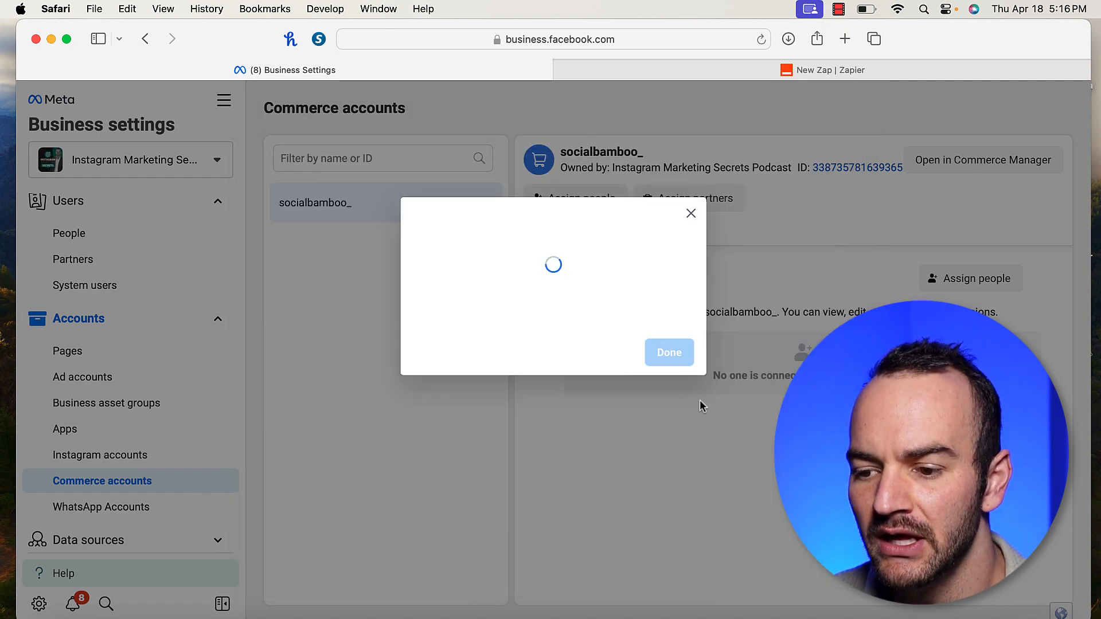
pyautogui.click(665, 341)
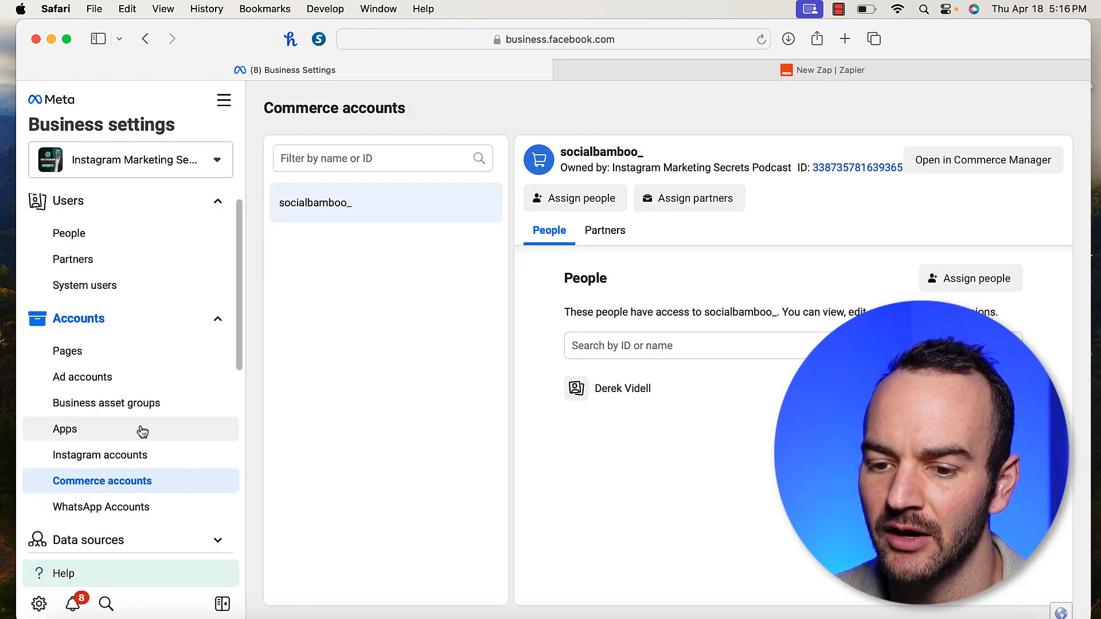
# Expand the data sources in the business settings and open the Pixels page.
pyautogui.scroll(-4, 143, 434)
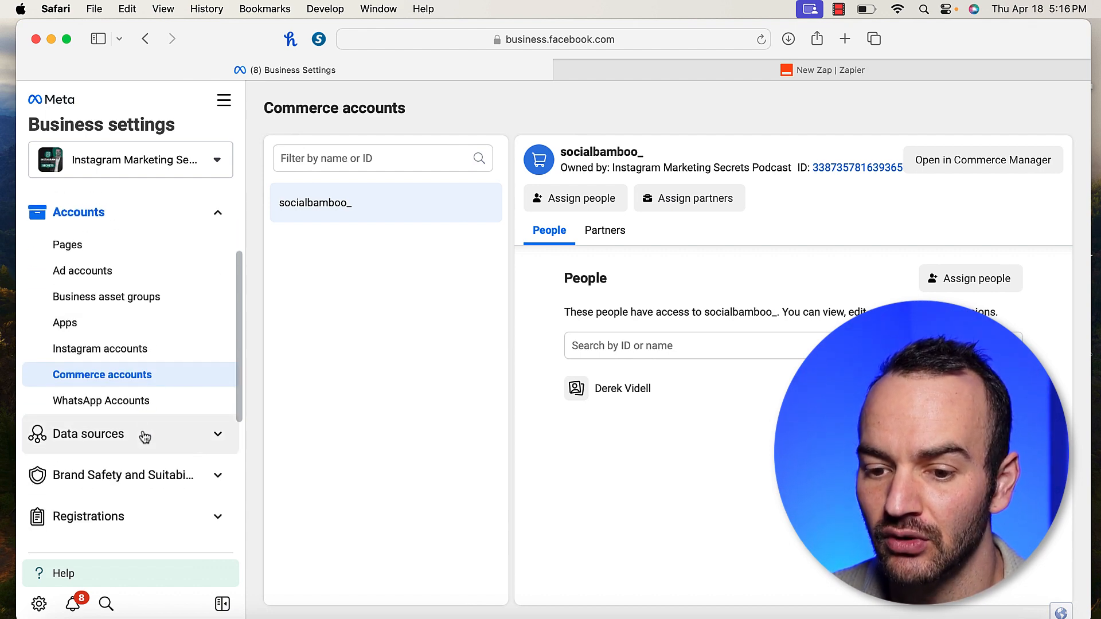
pyautogui.click(130, 435)
pyautogui.scroll(-3, 128, 437)
pyautogui.scroll(3, 129, 435)
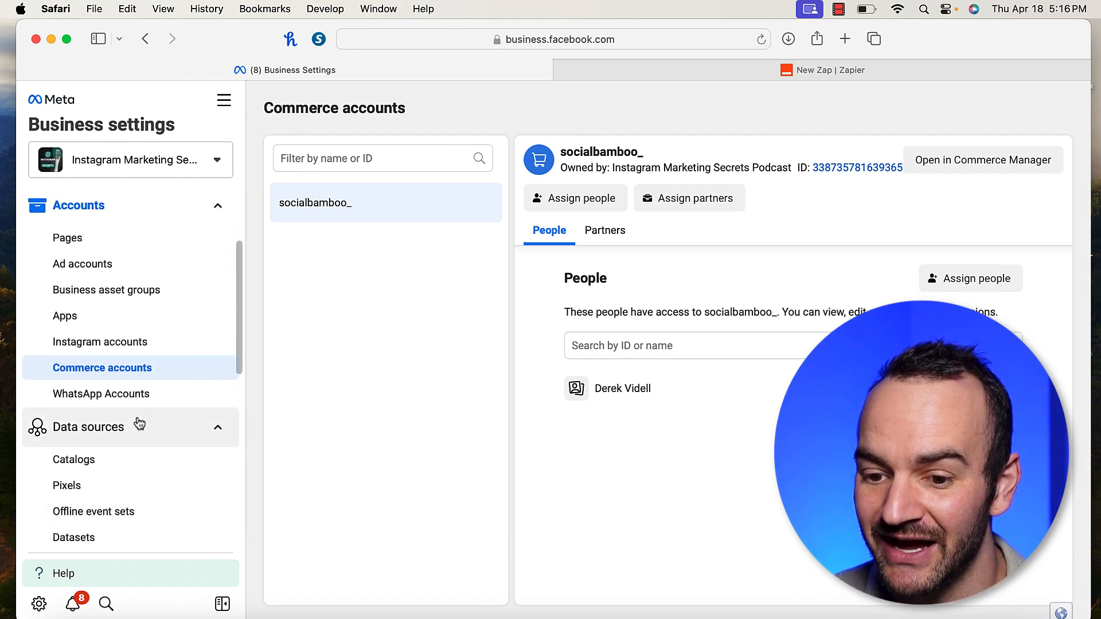
pyautogui.scroll(-3, 138, 423)
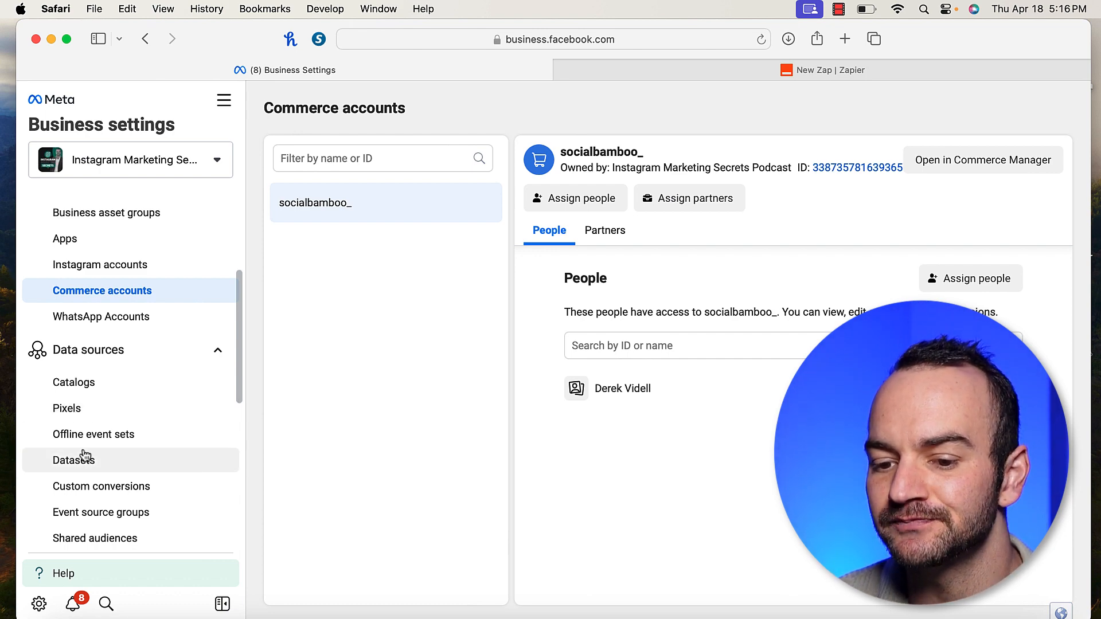
pyautogui.click(74, 415)
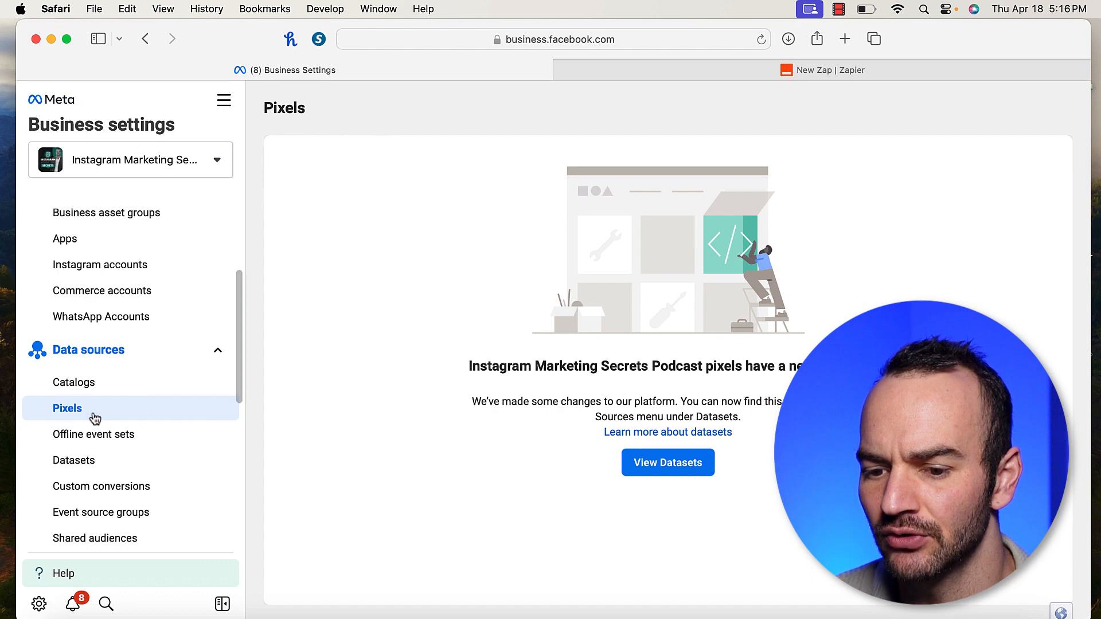
# Assign the individual person to the Social Bamboo Pixel dataset with full control through the Manage events dataset permission.
pyautogui.click(81, 460)
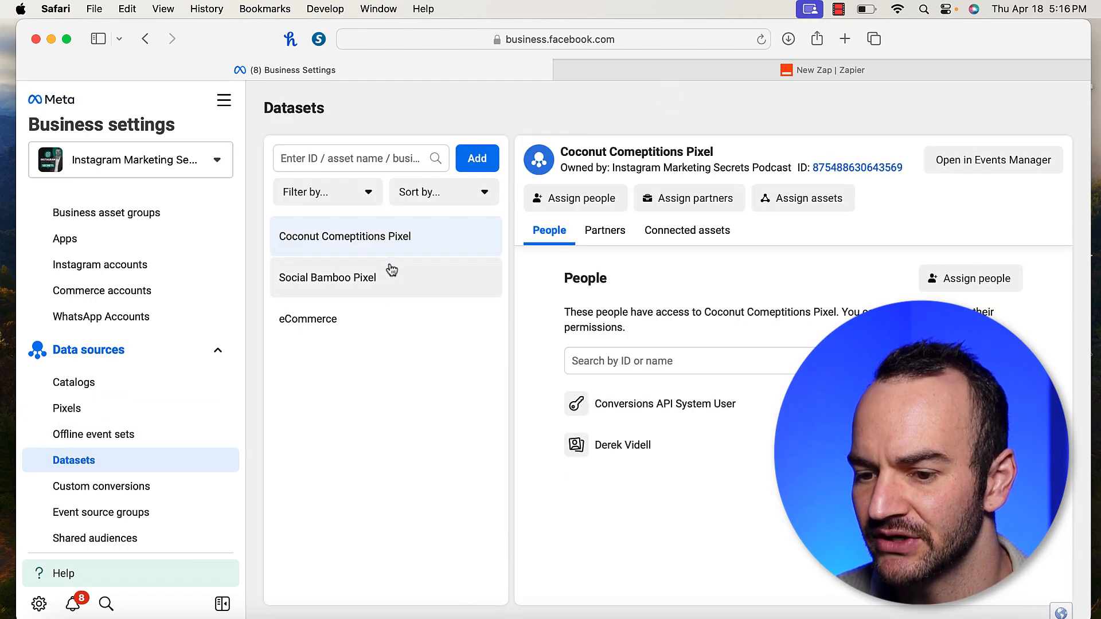
pyautogui.click(355, 274)
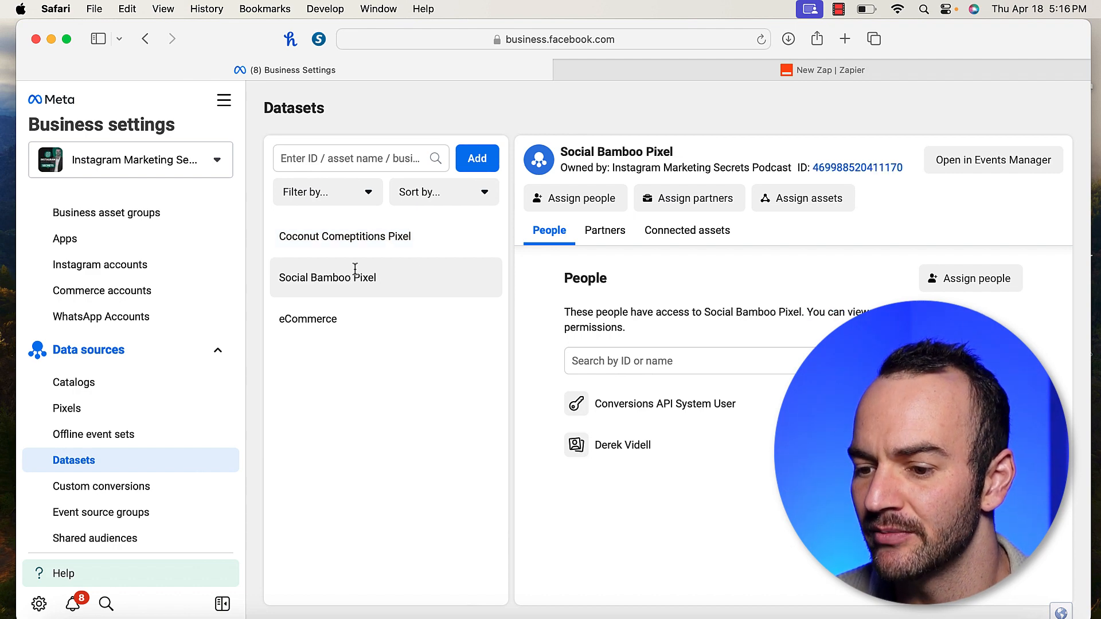
pyautogui.click(570, 199)
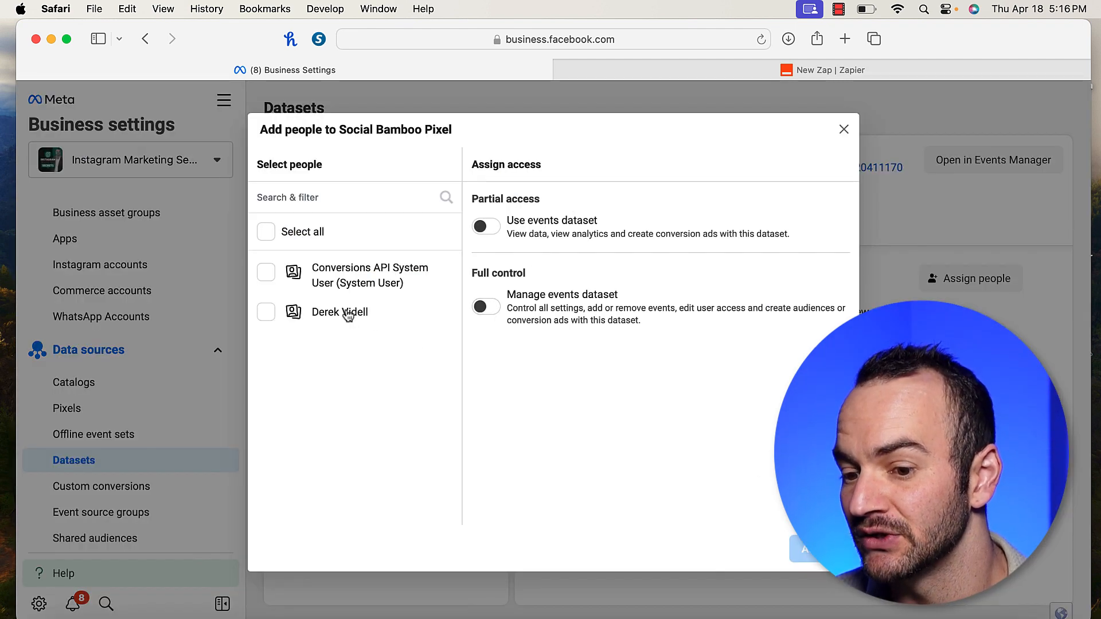
pyautogui.click(343, 311)
pyautogui.click(486, 307)
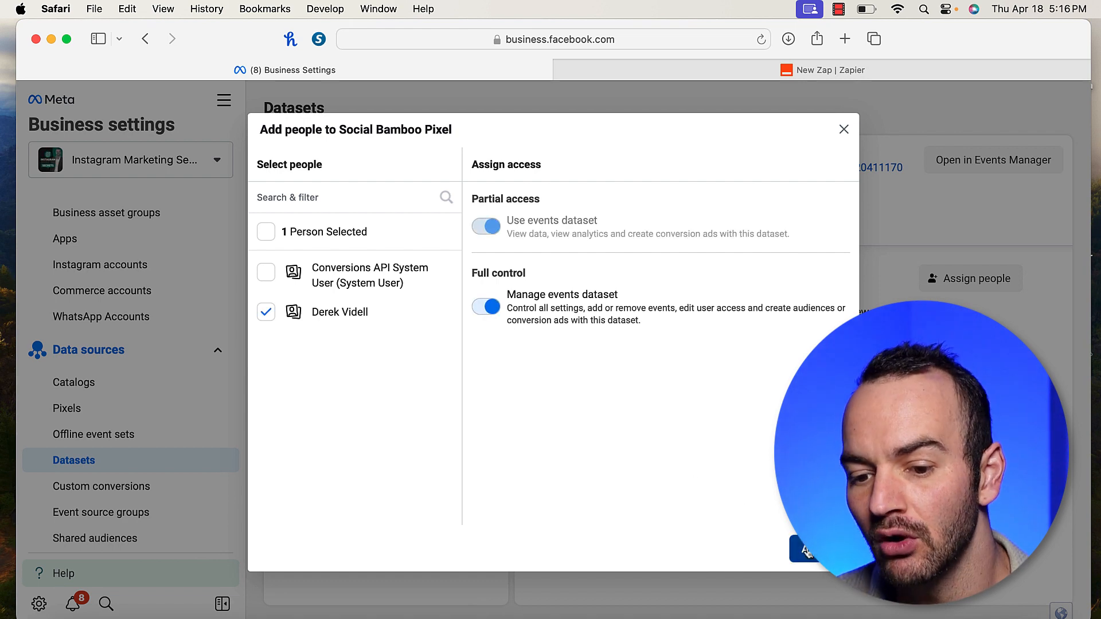
pyautogui.click(806, 552)
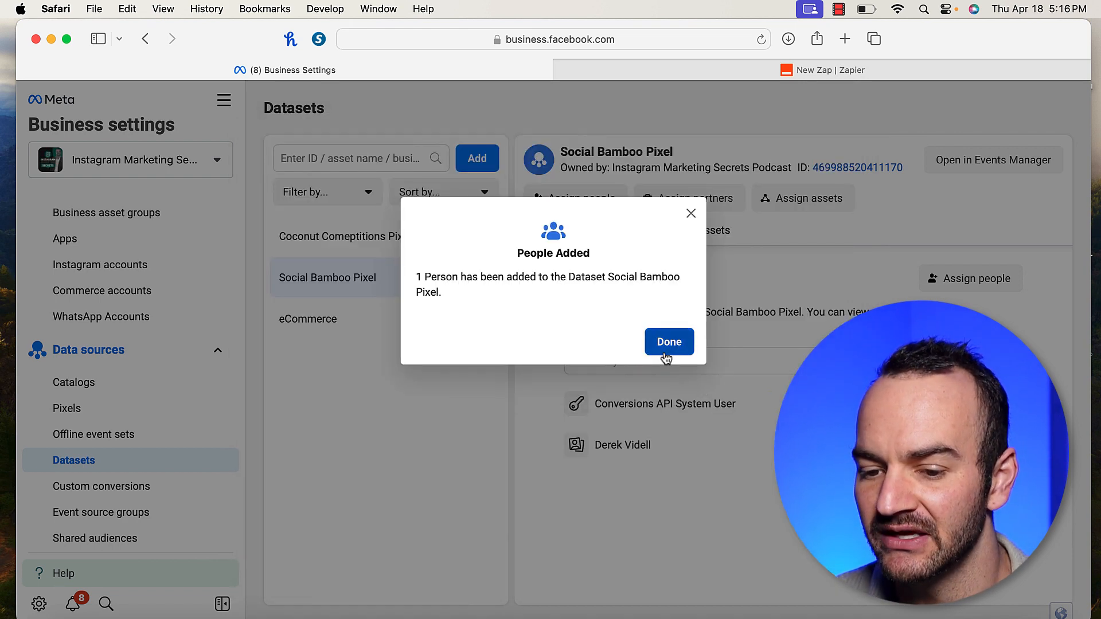
pyautogui.click(664, 339)
# Open the list of people with access to the business portfolio in the Users section.
pyautogui.scroll(1, 122, 482)
pyautogui.scroll(1, 122, 481)
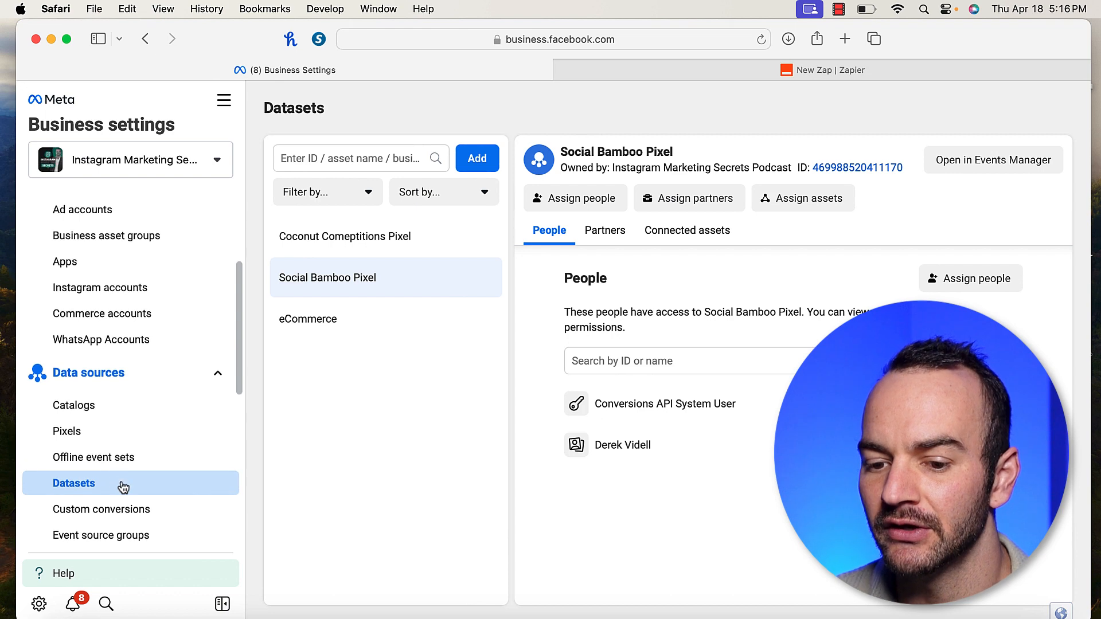
pyautogui.scroll(5, 148, 427)
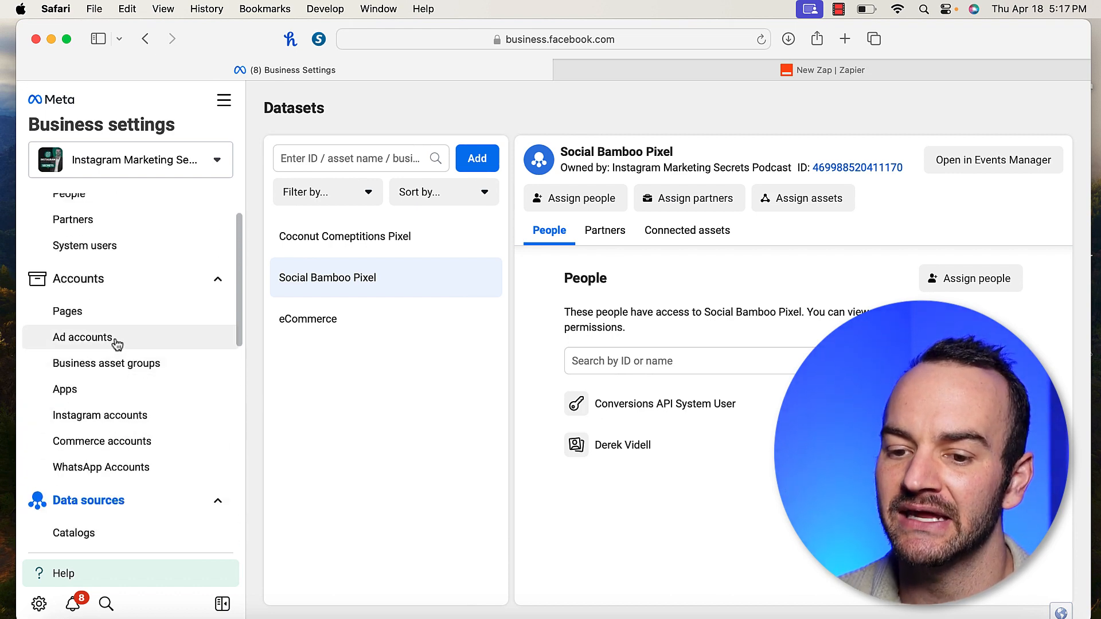
pyautogui.scroll(2, 162, 376)
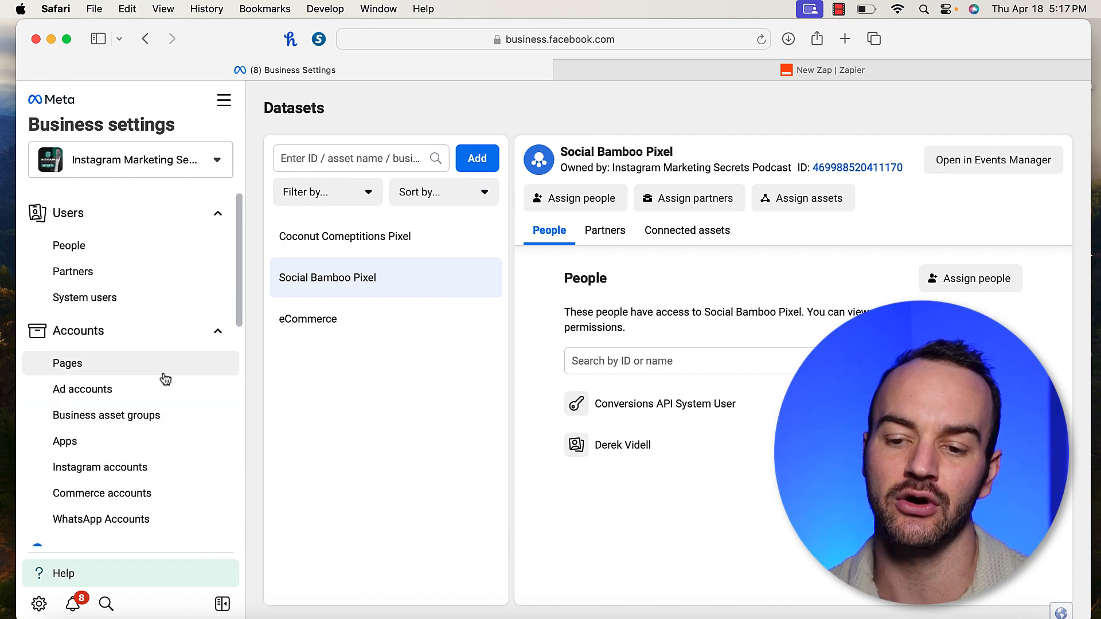
pyautogui.click(77, 246)
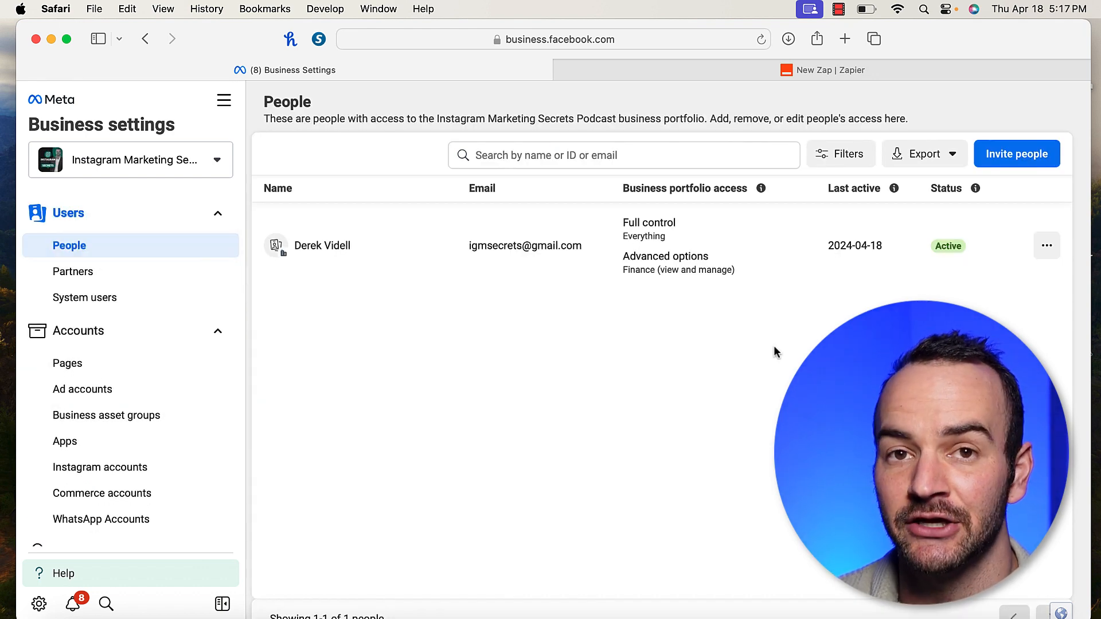